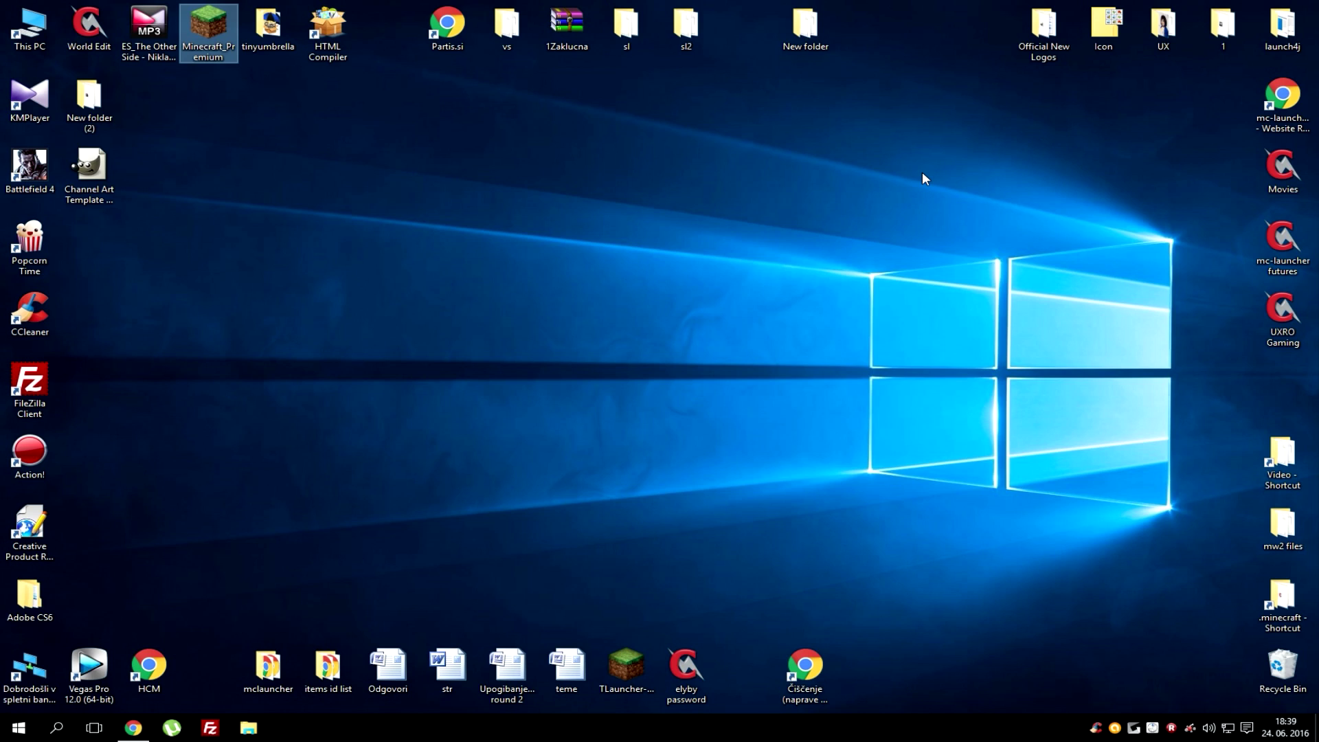
Step: Set the Minecraft launcher profile to release 1.10, save it, and run the game once up to its main menu before quitting
double_click(207, 32)
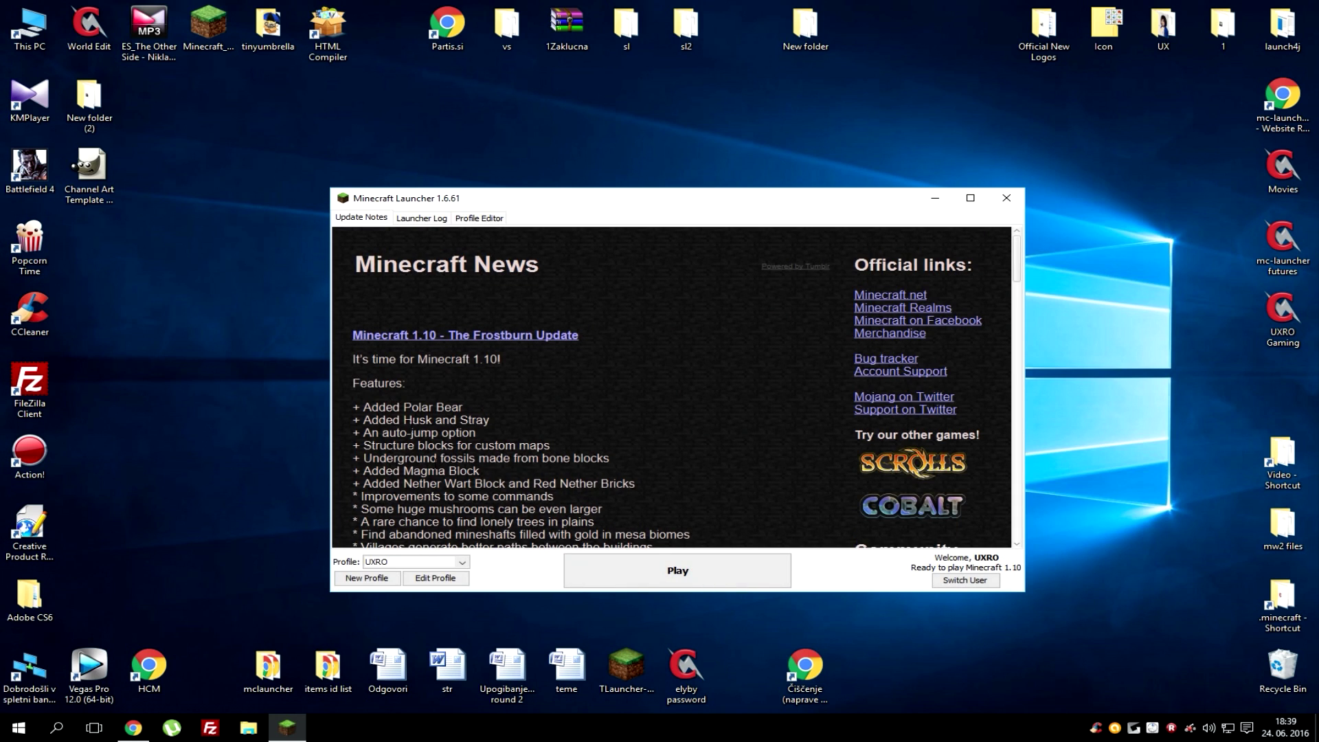
left_click(459, 581)
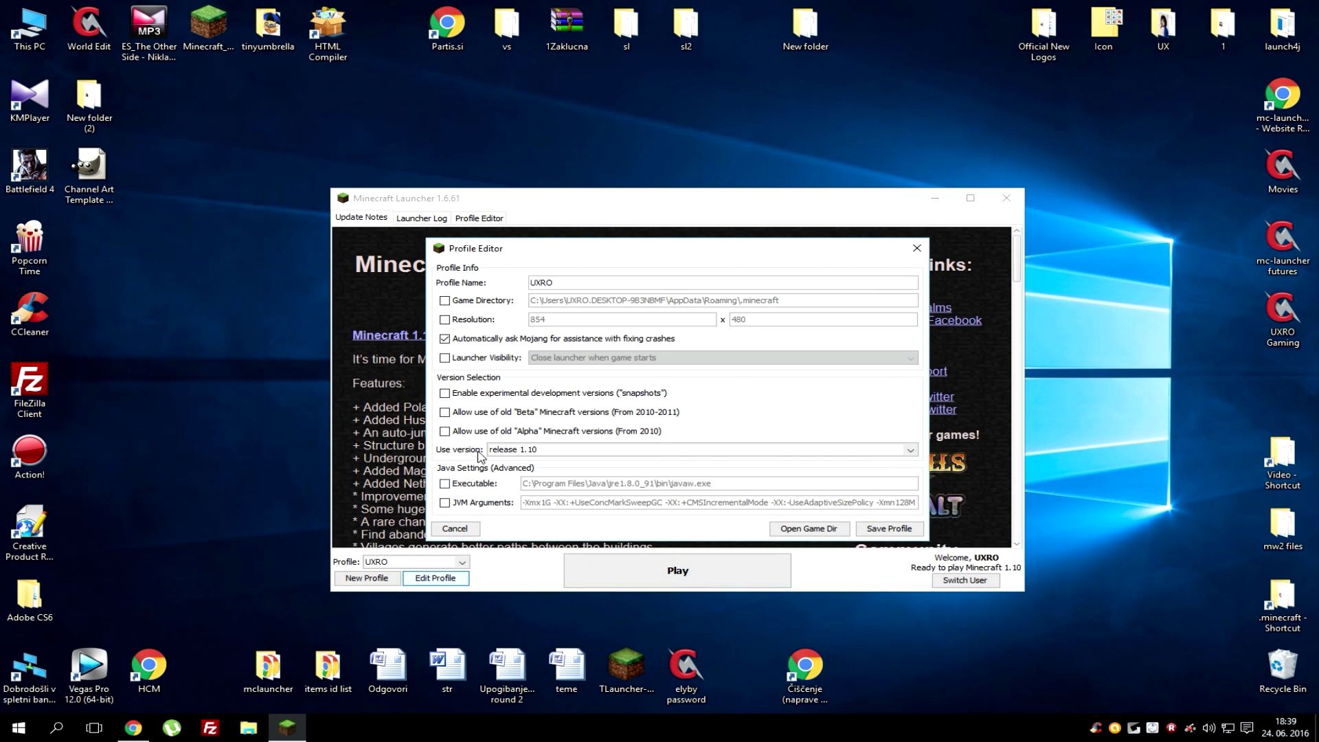
left_click(516, 451)
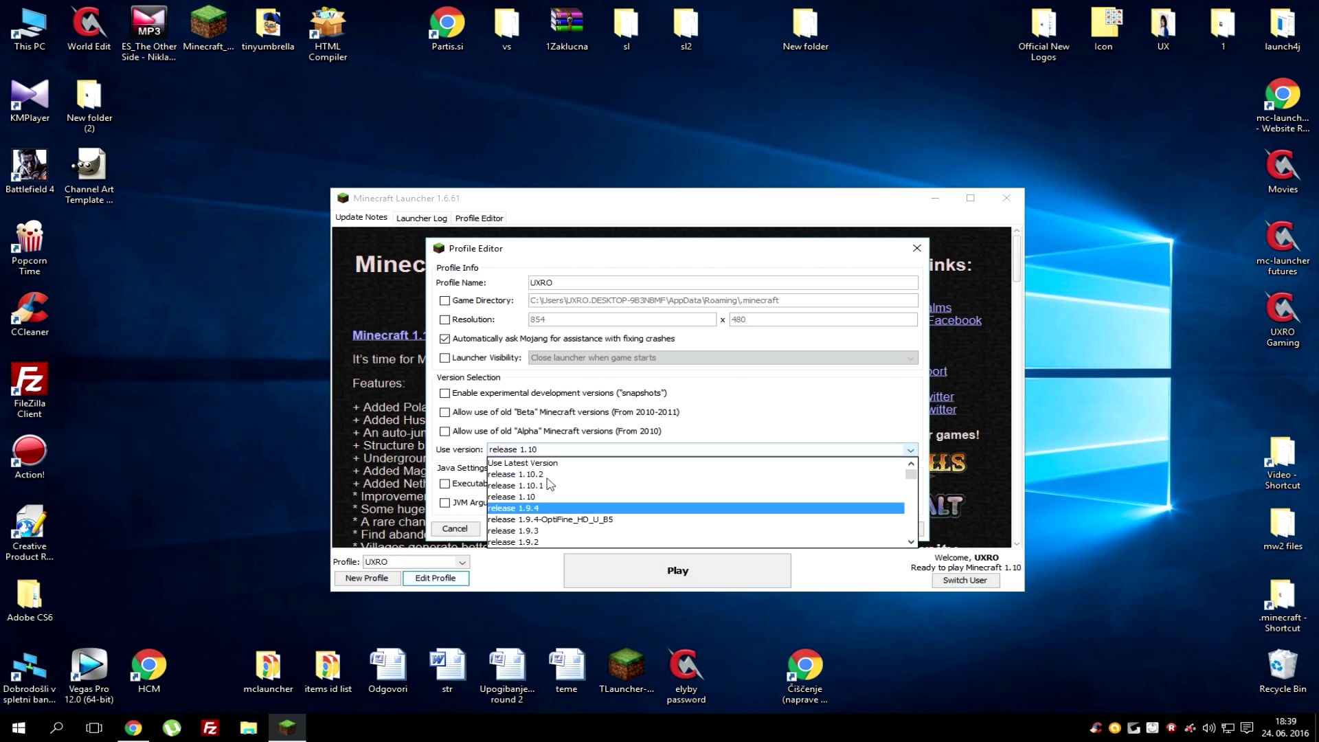
left_click(546, 496)
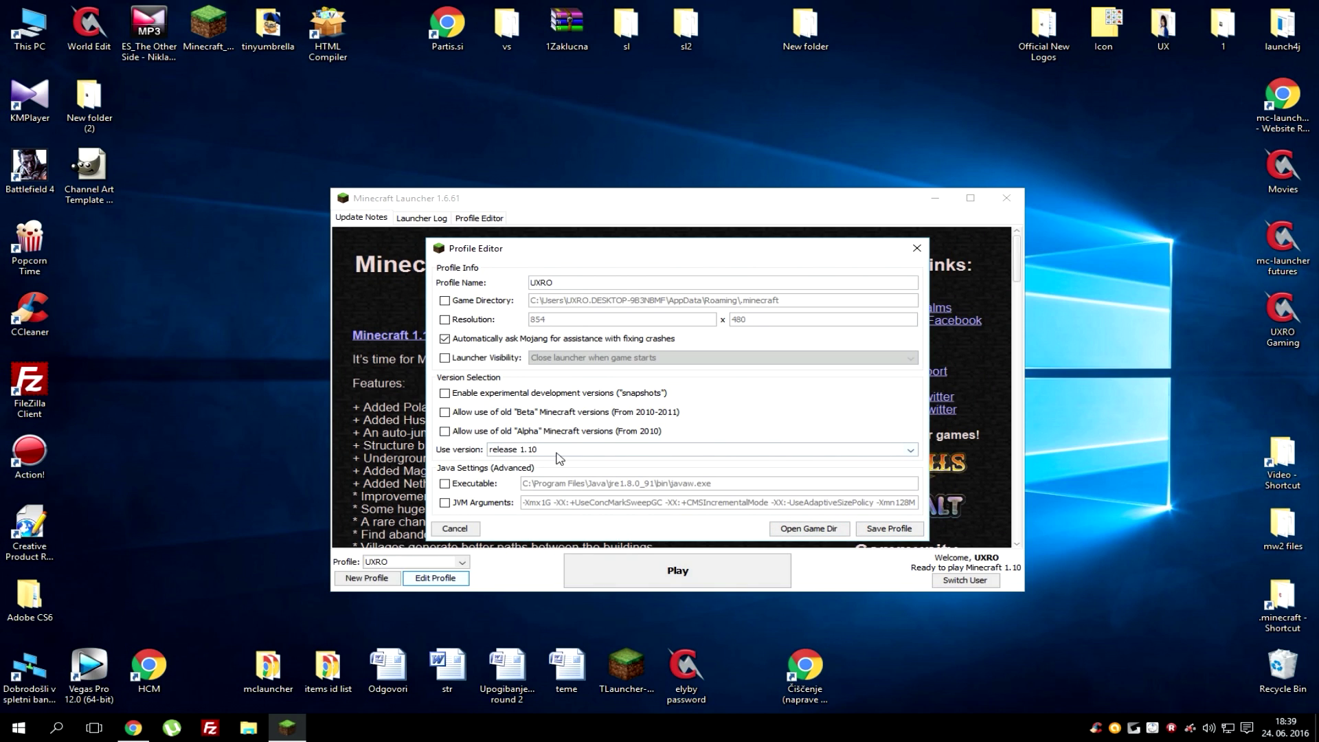
left_click(889, 528)
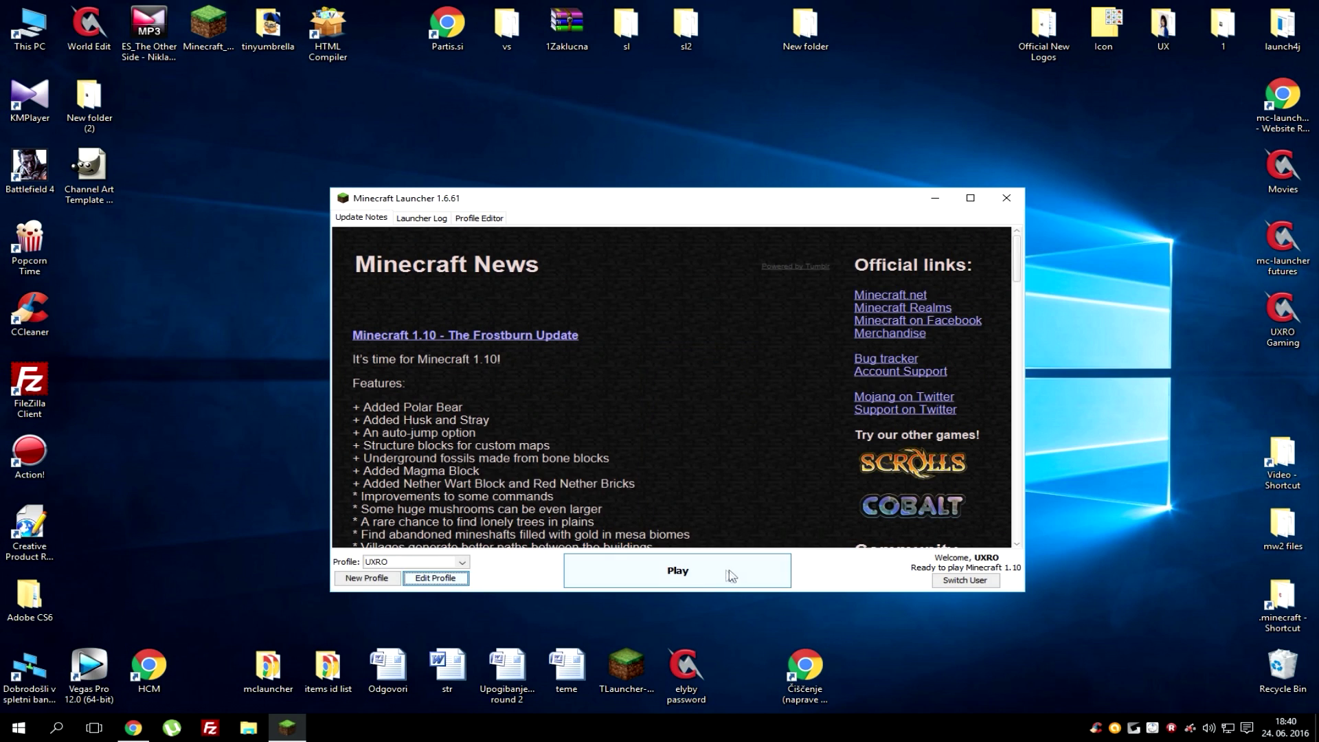
left_click(701, 574)
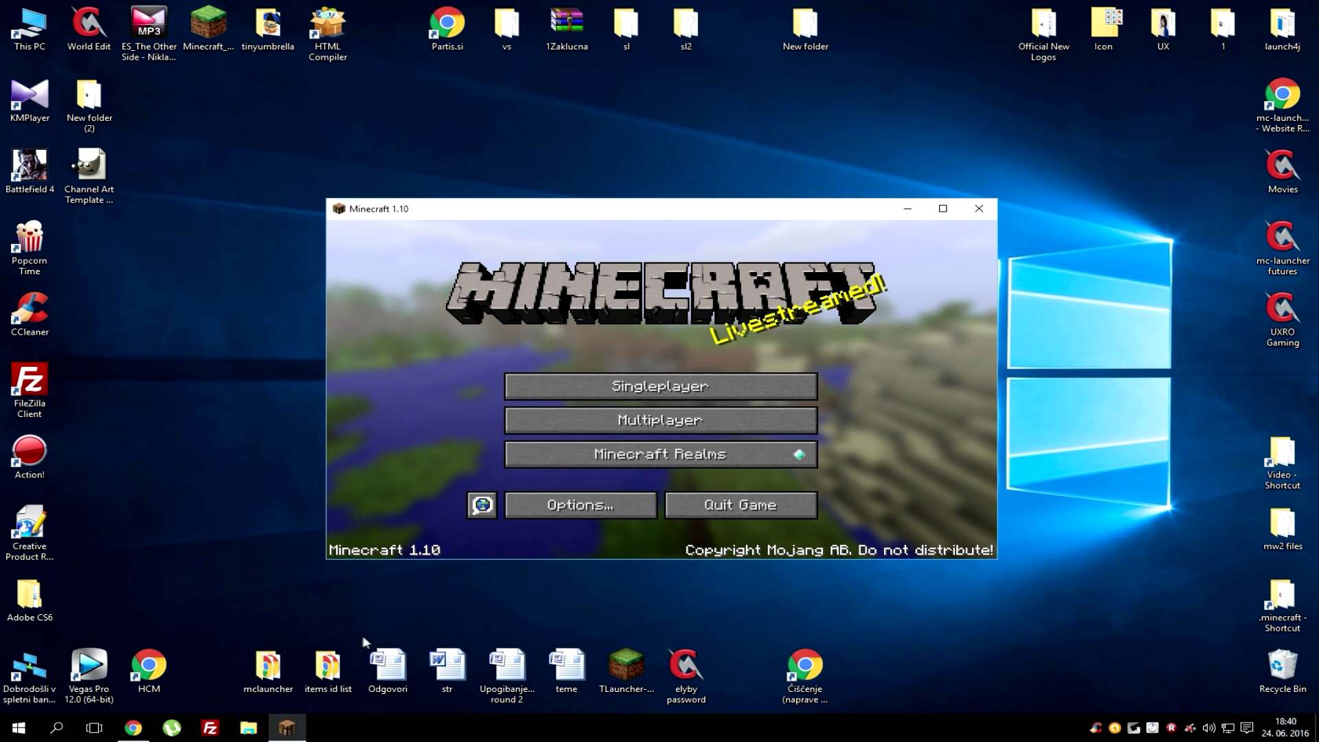
left_click(782, 512)
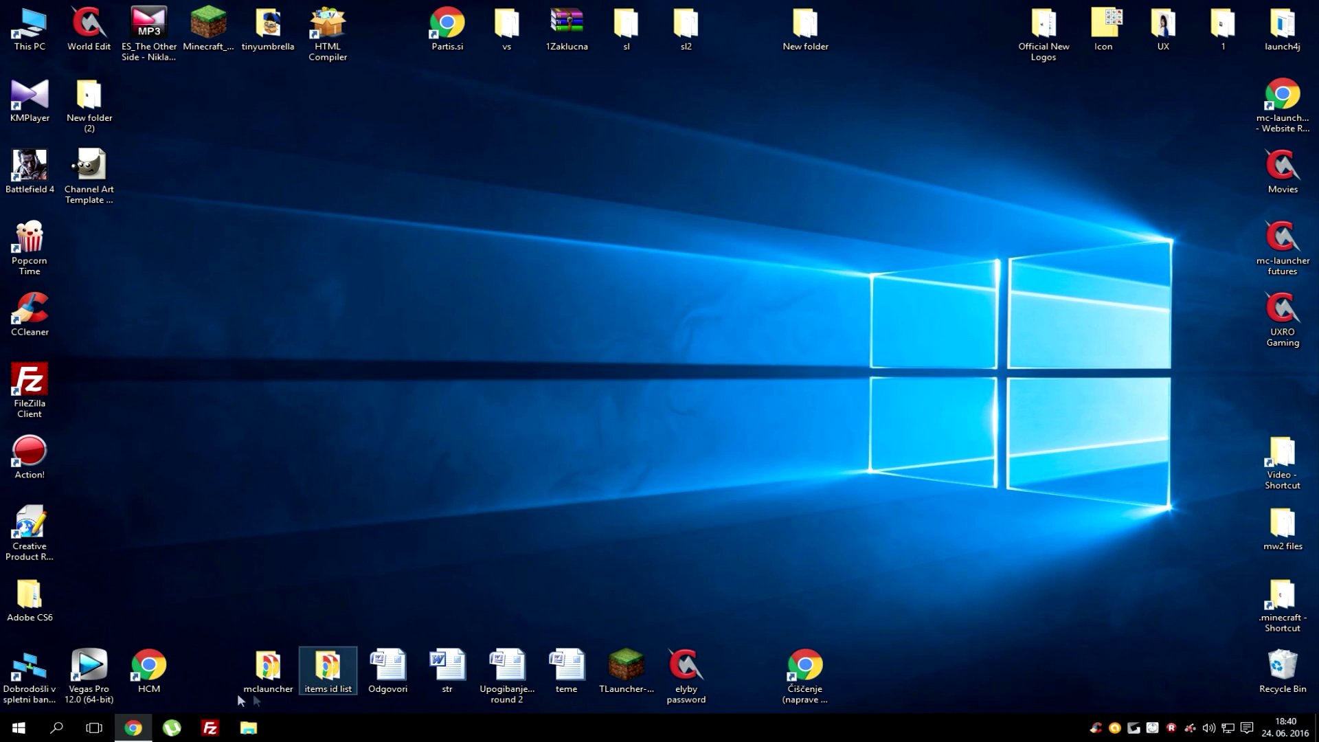
Step: Switch to Chrome and download the latest Minecraft Forge installer jar for version 1.10, keeping the file despite the browser's warning
left_click(125, 731)
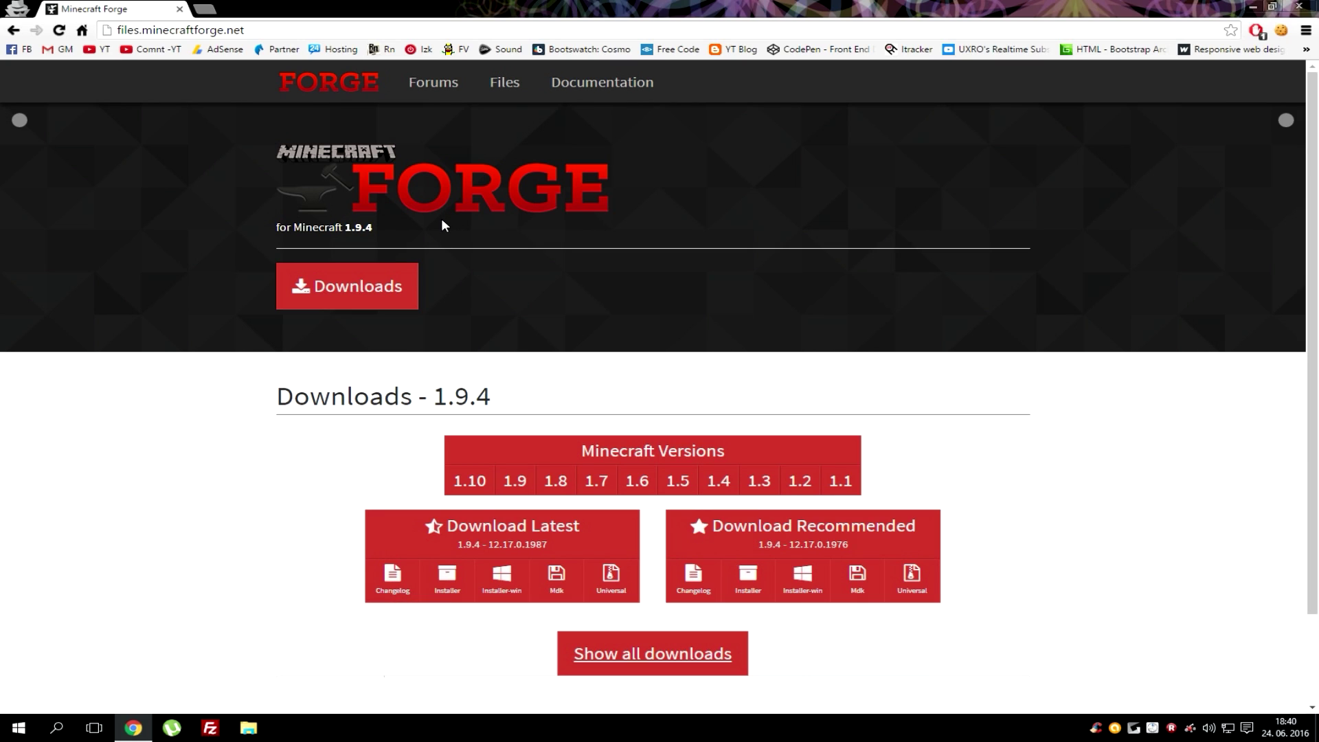
scroll(640, 477, "down", 2)
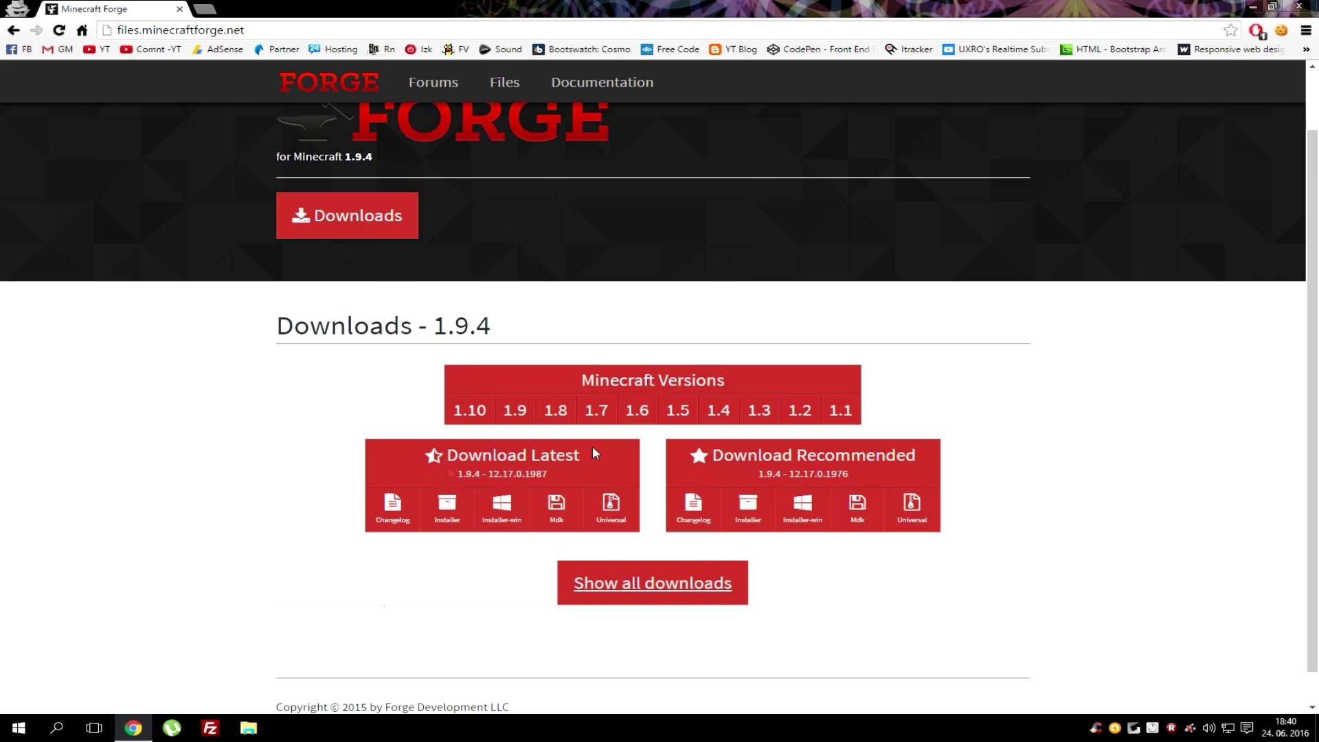
mouse_move(462, 423)
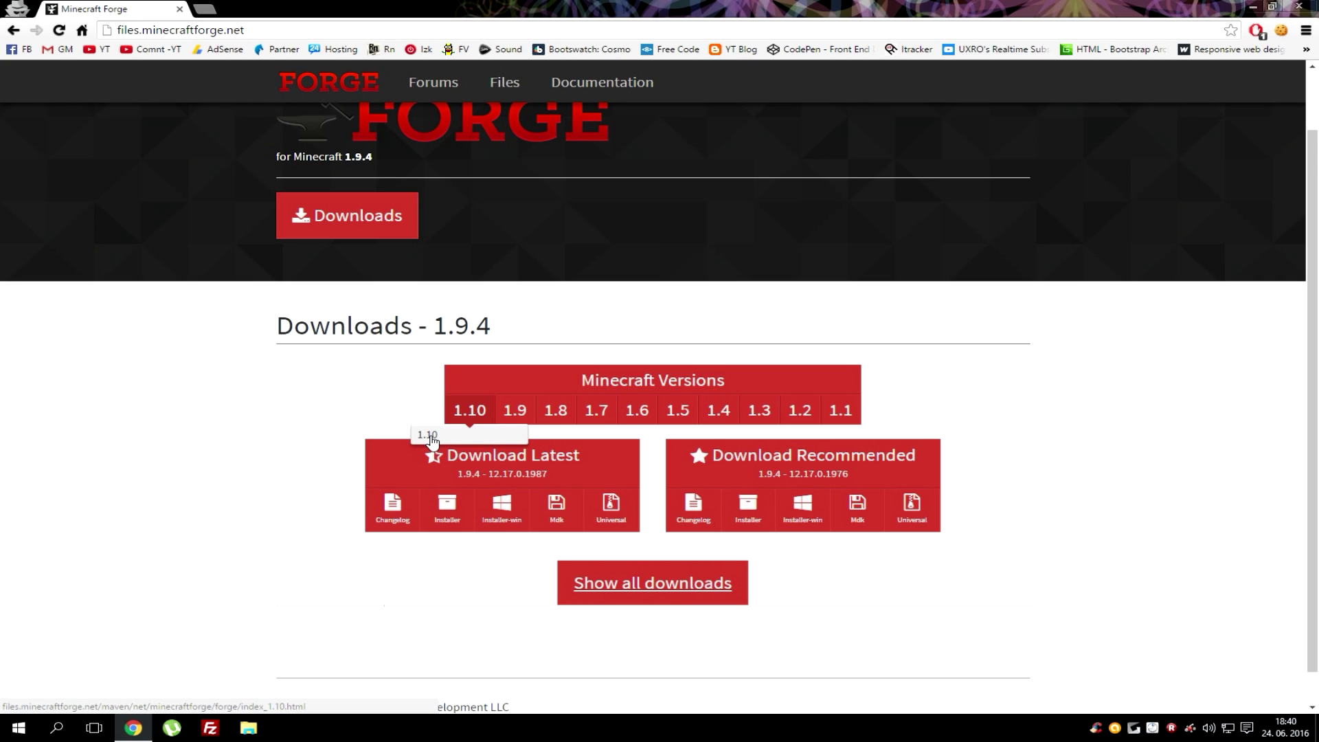
left_click(431, 440)
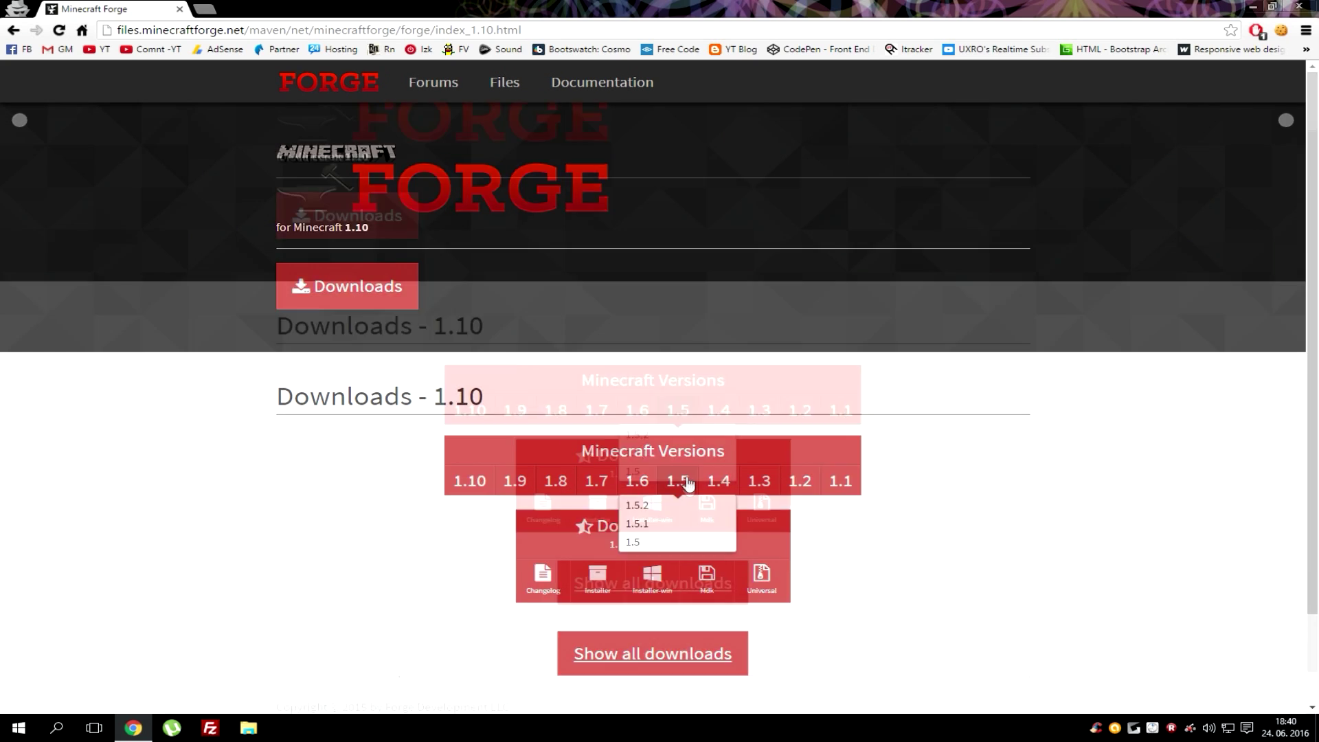
scroll(683, 486, "down", 2)
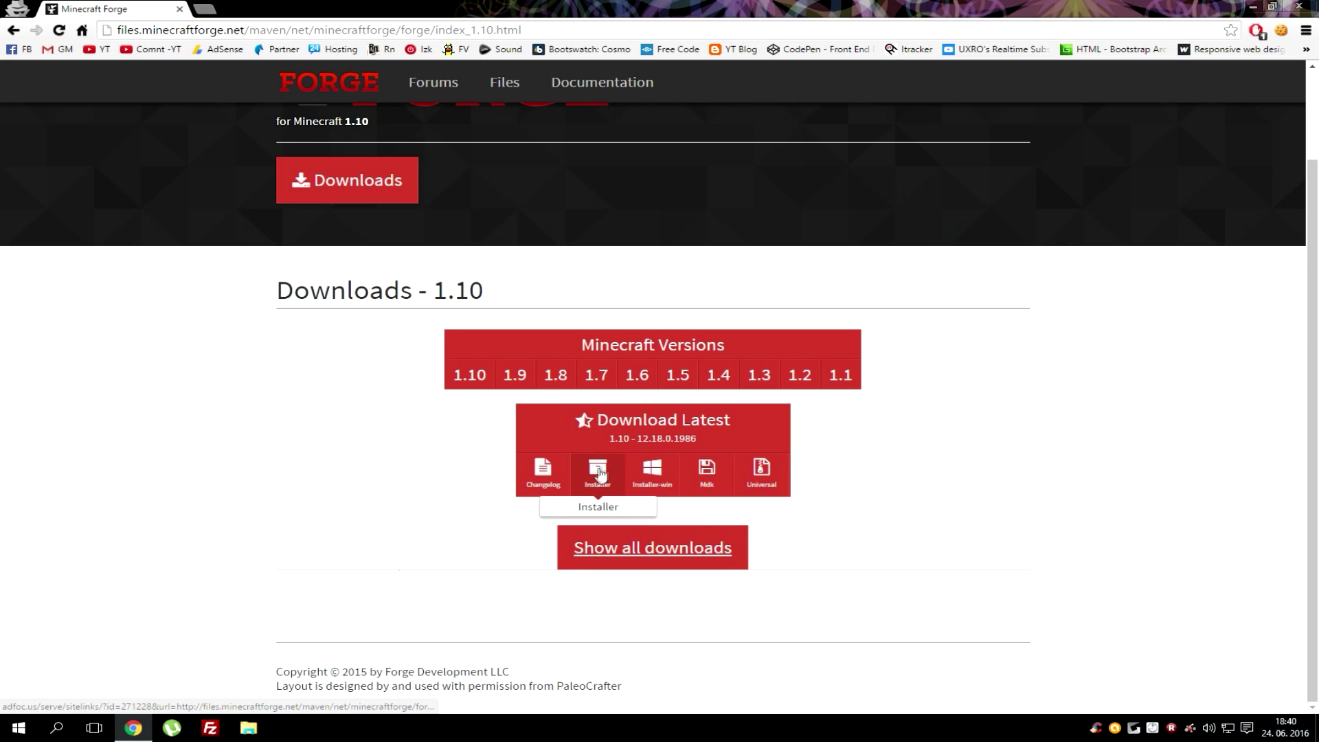
left_click(588, 484)
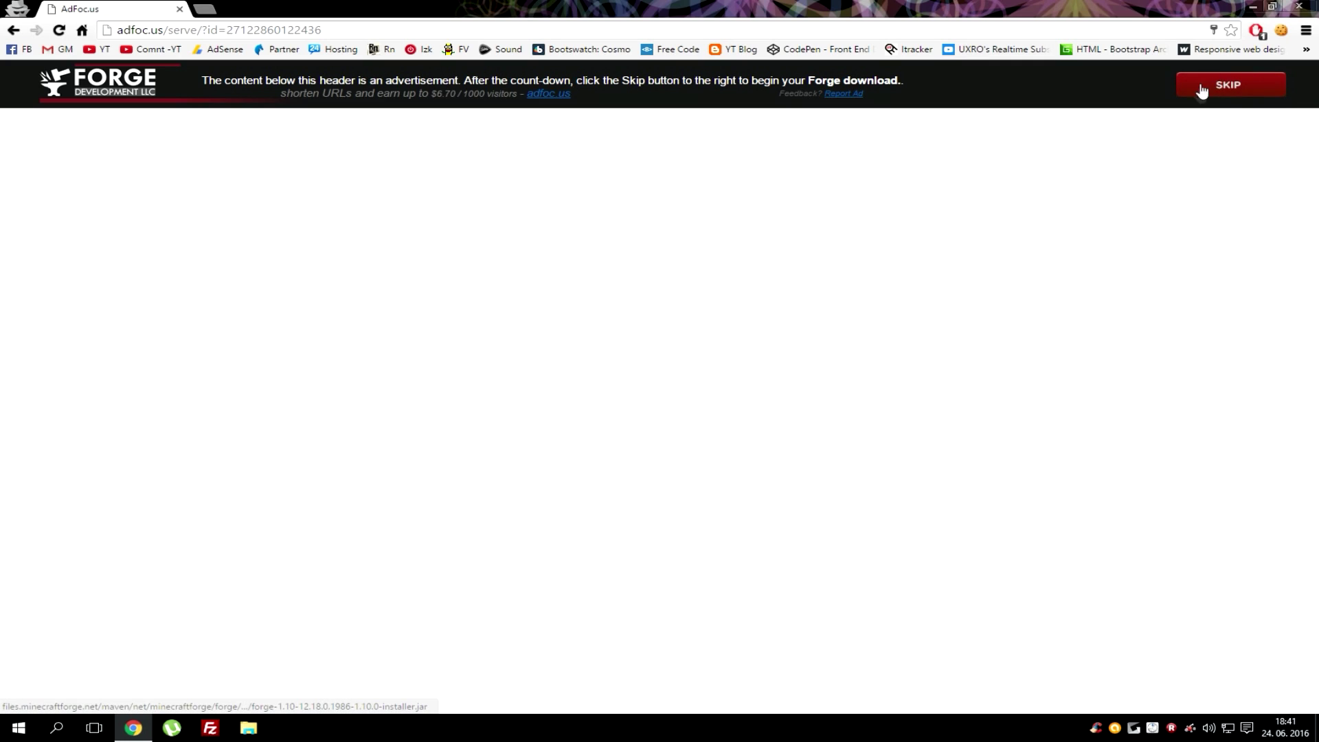
left_click(1226, 86)
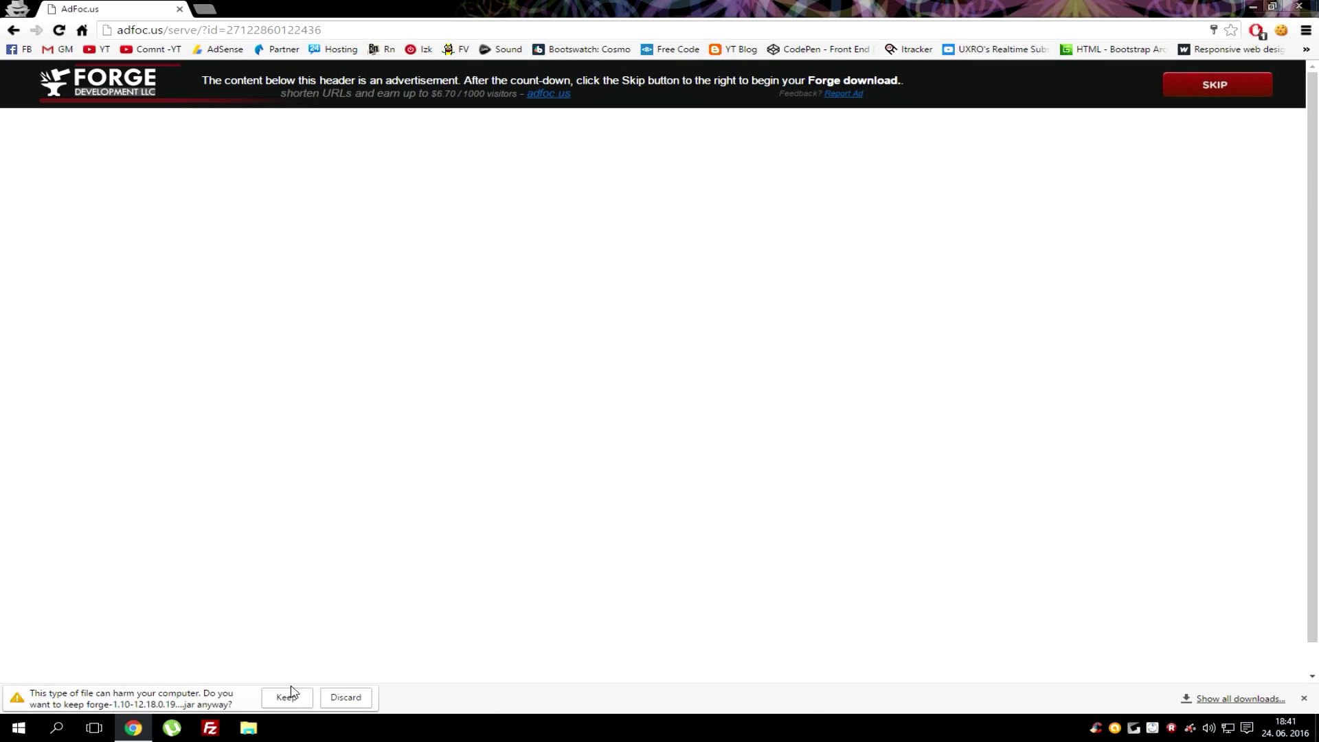
left_click(290, 697)
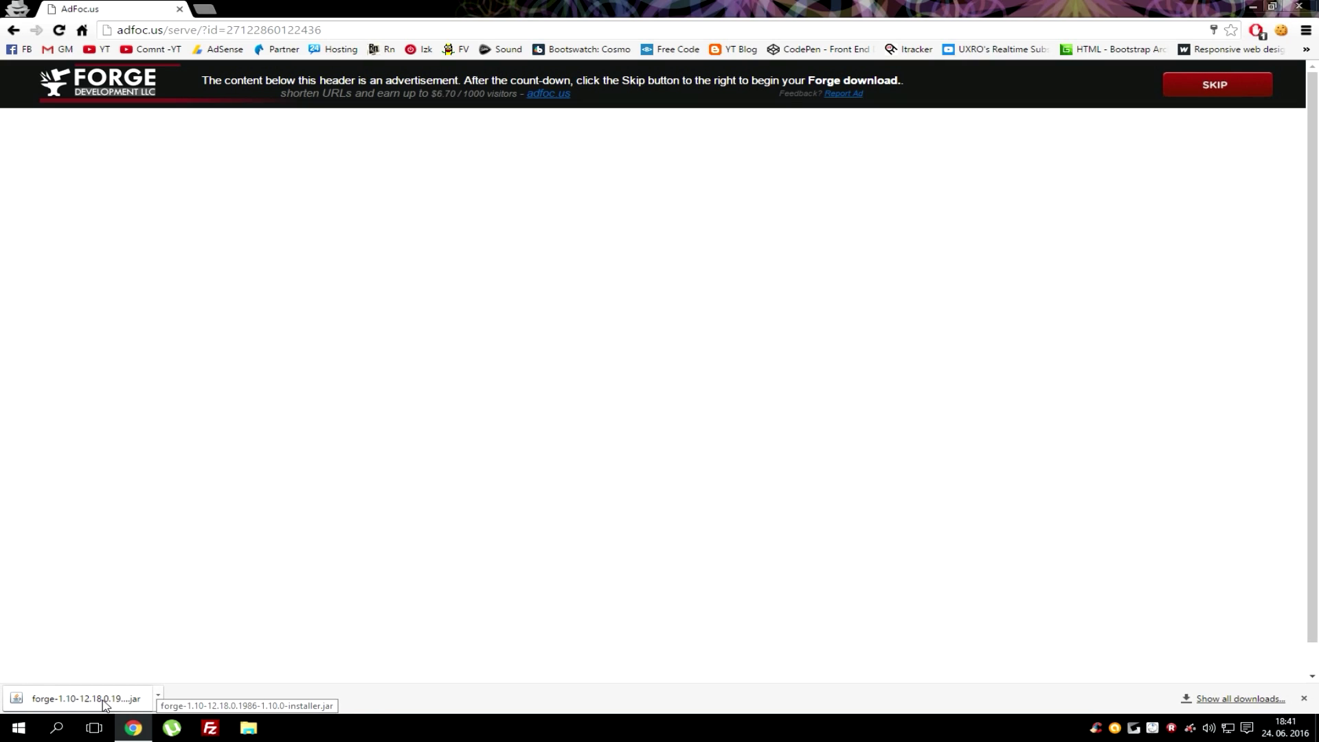
Step: Run the downloaded Forge installer with the Install client option and close the browser
left_click(105, 699)
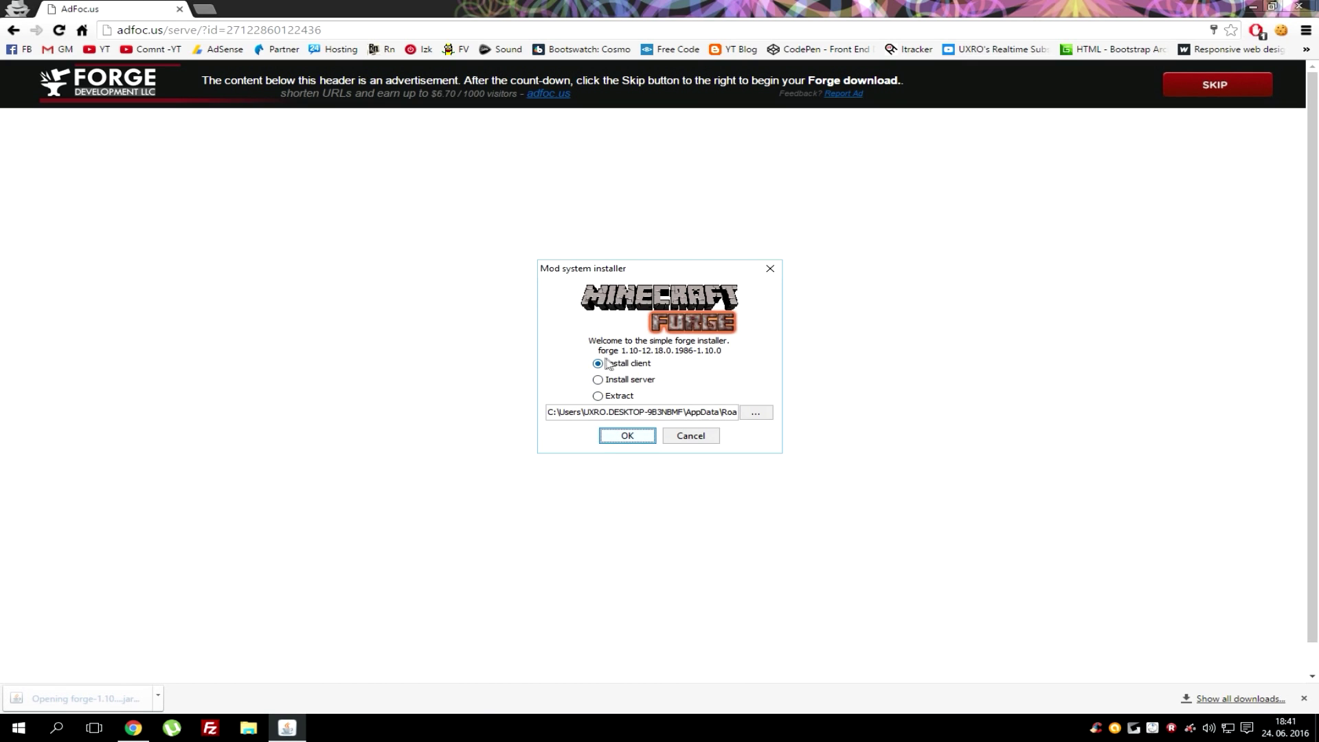
left_click(627, 437)
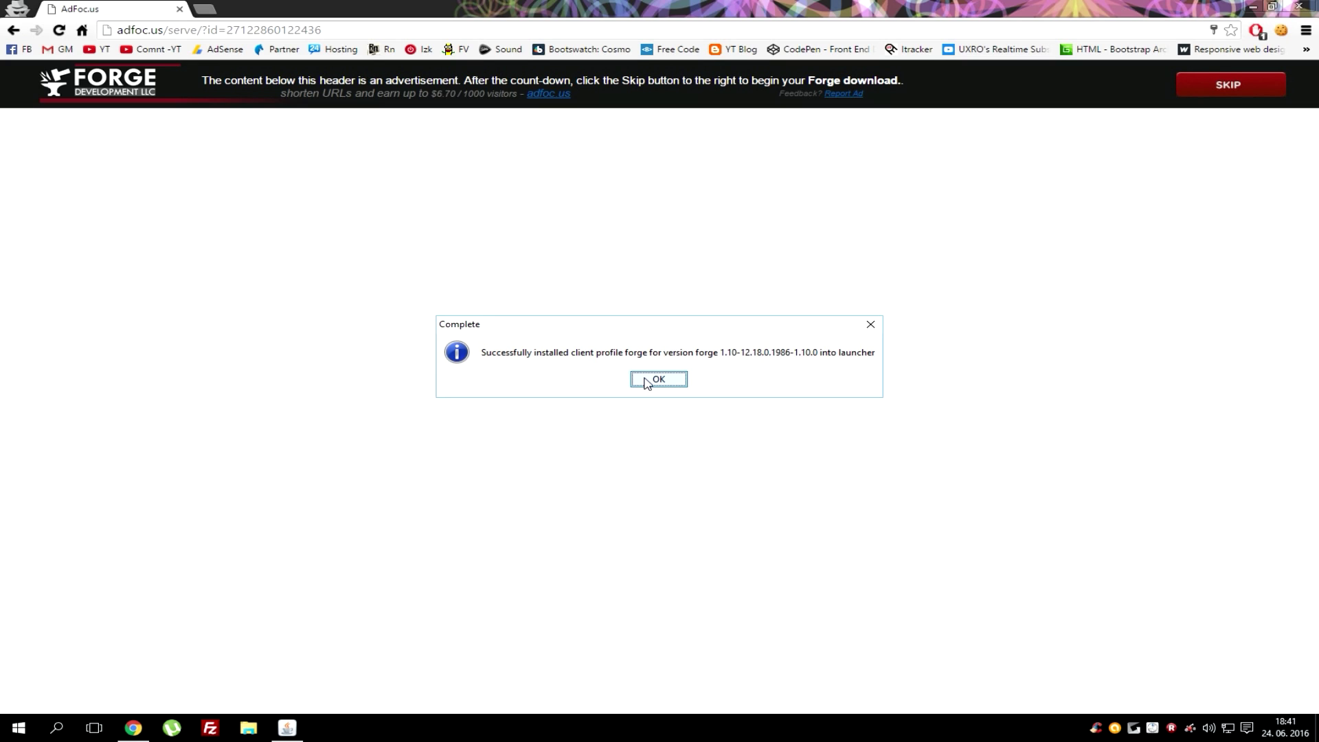
left_click(646, 383)
left_click(1299, 5)
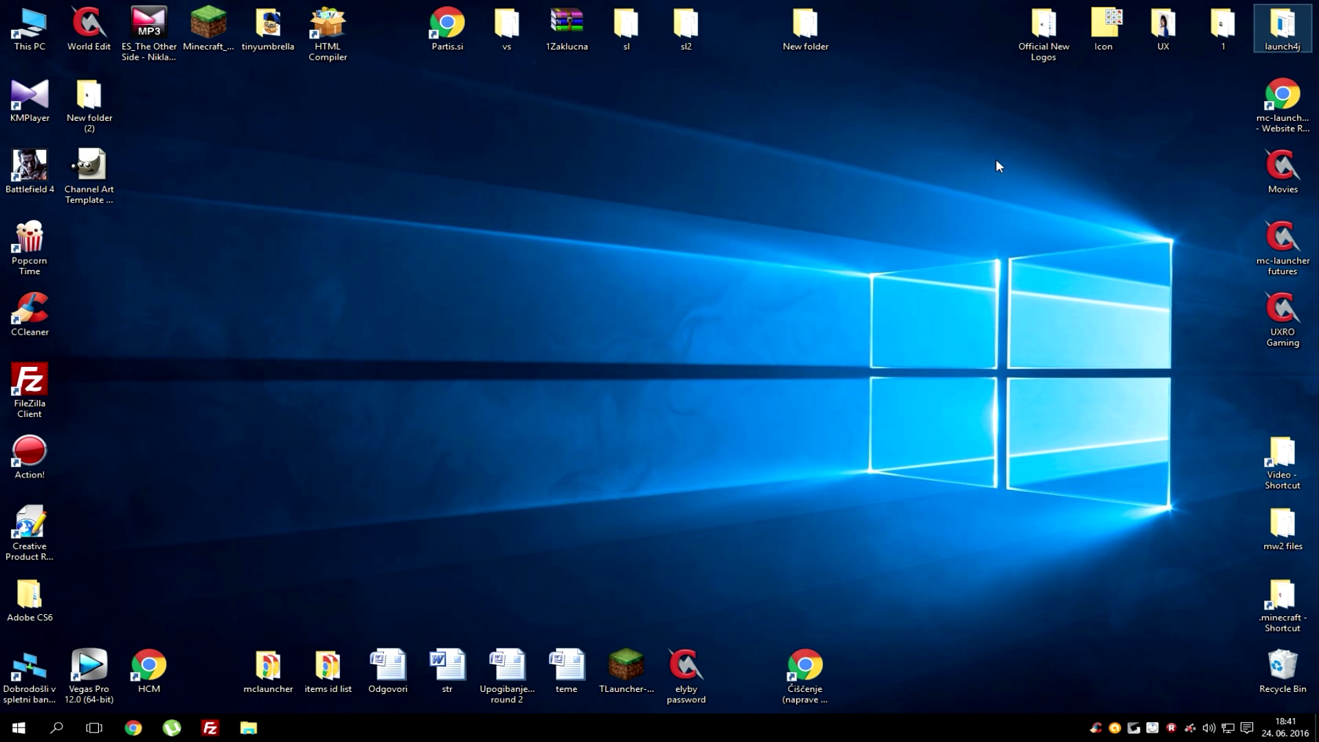
Step: Reopen the Minecraft launcher, create a folder named mods in the profile's game directory, and view its contents before closing the file window
double_click(198, 29)
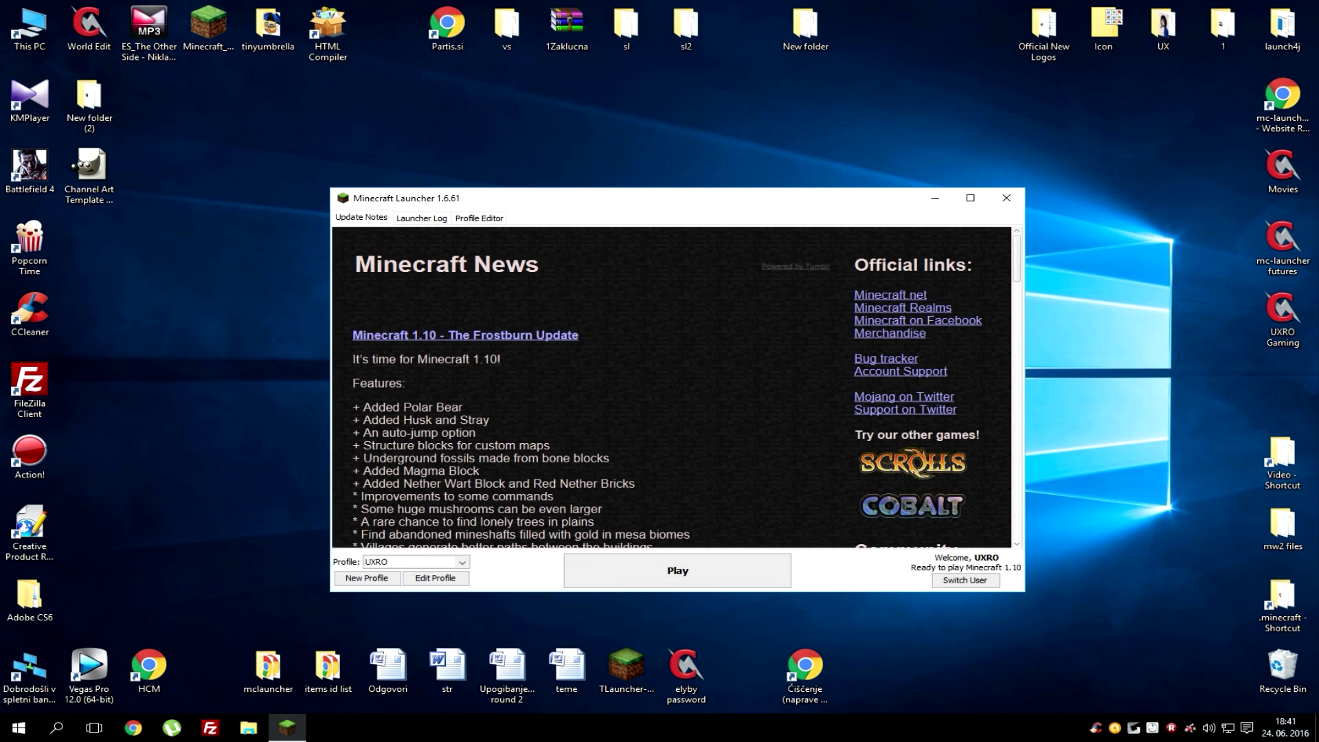
left_click(451, 577)
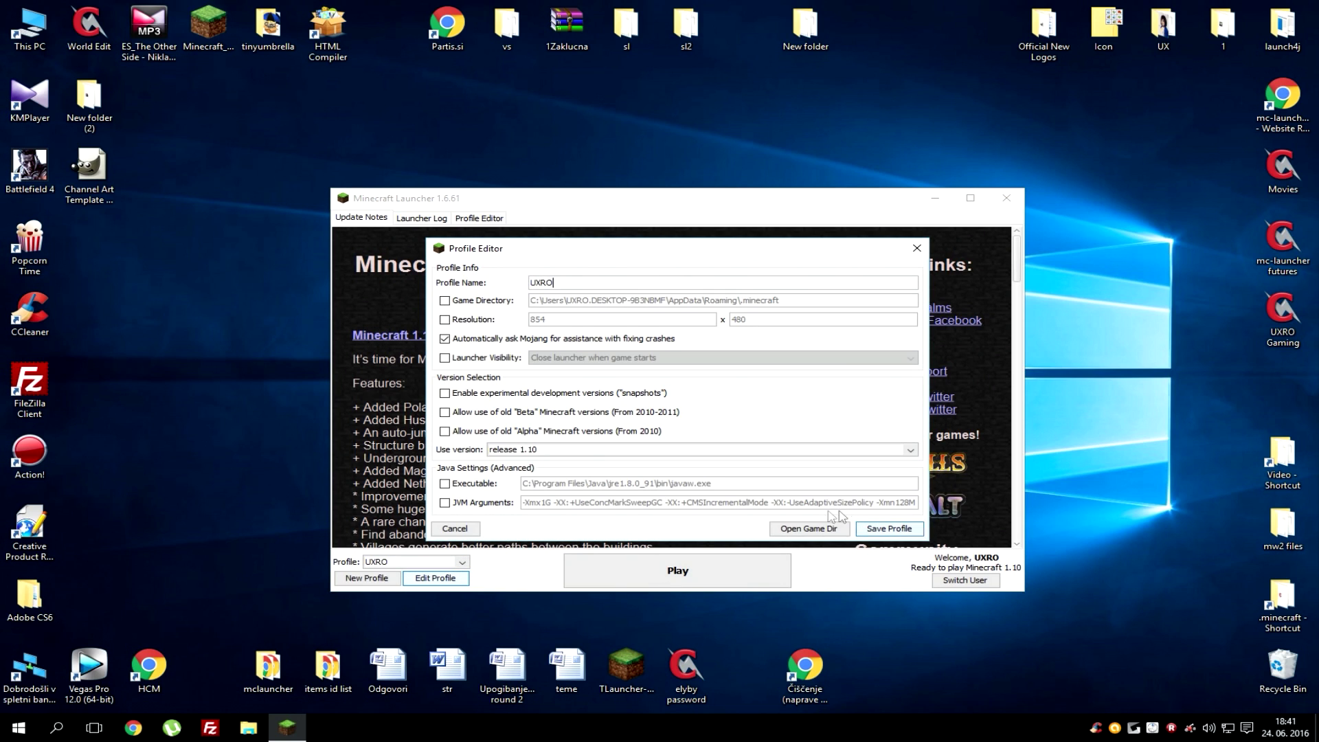
left_click(802, 529)
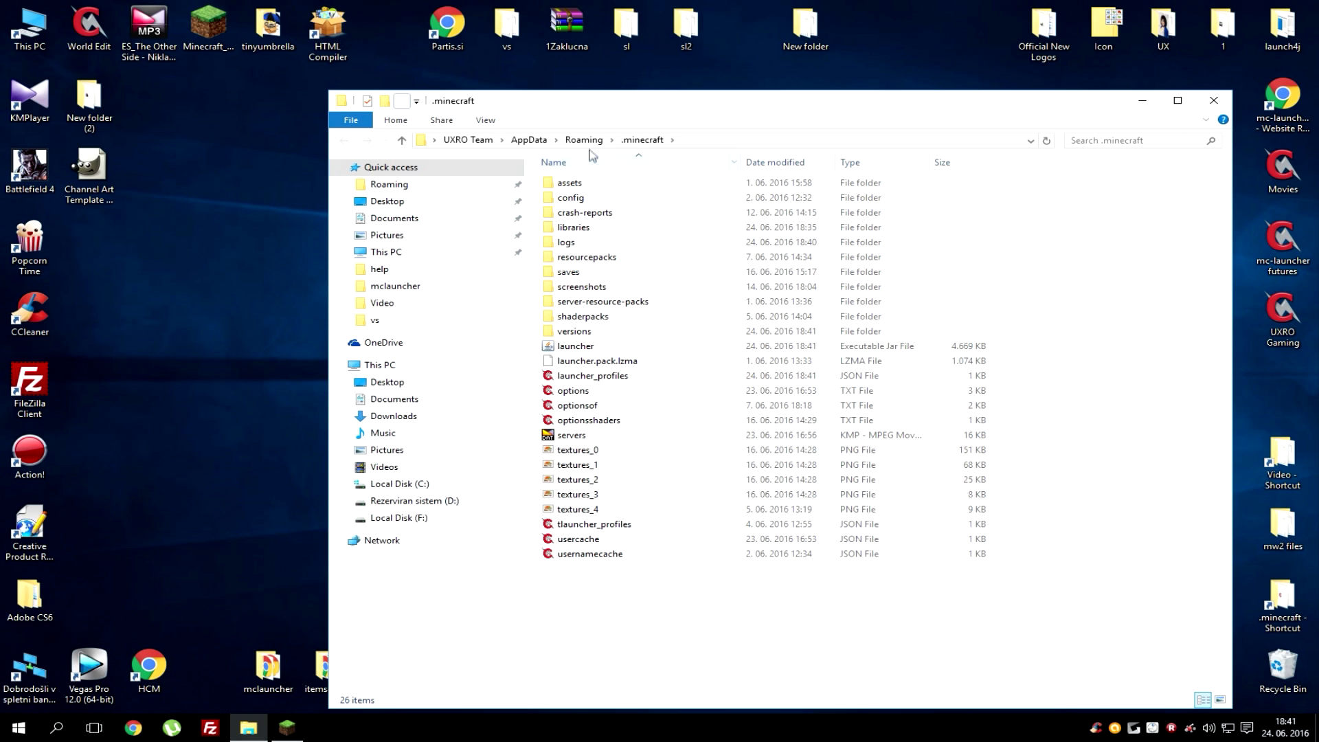
right_click(573, 610)
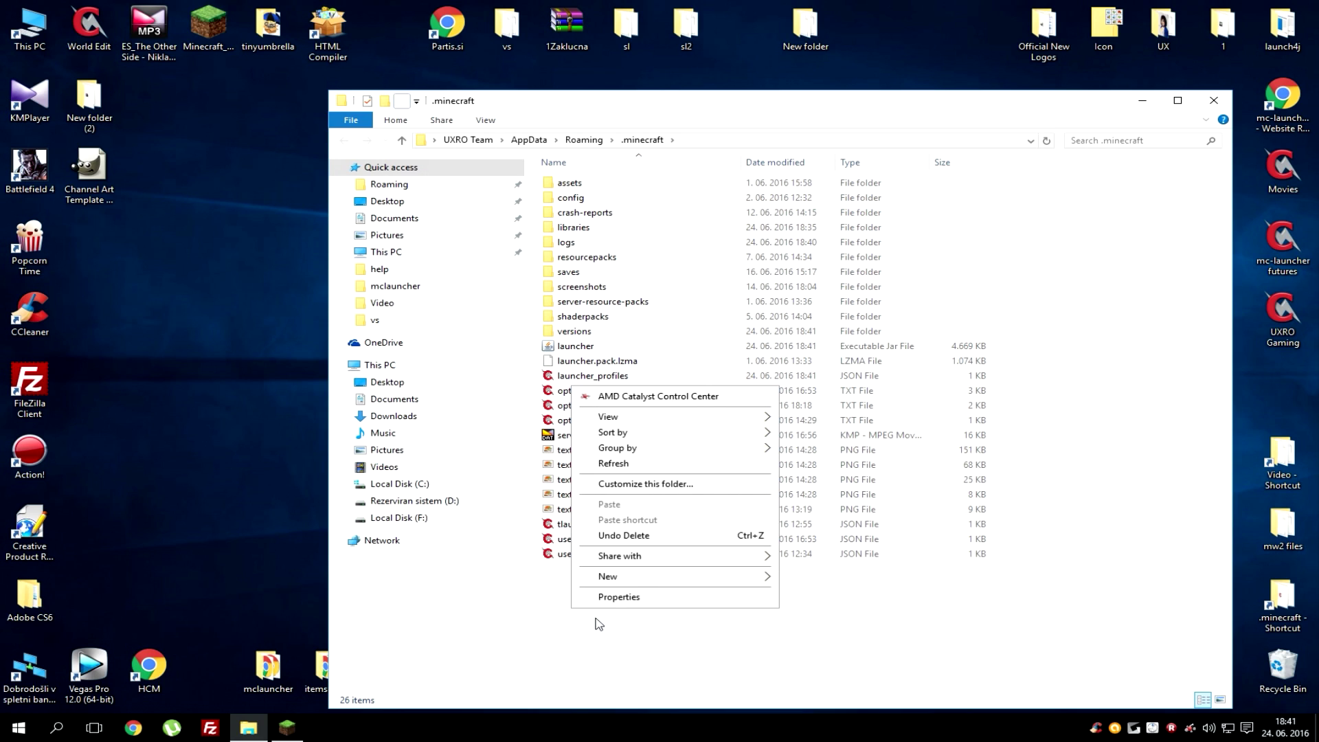
mouse_move(653, 579)
left_click(825, 383)
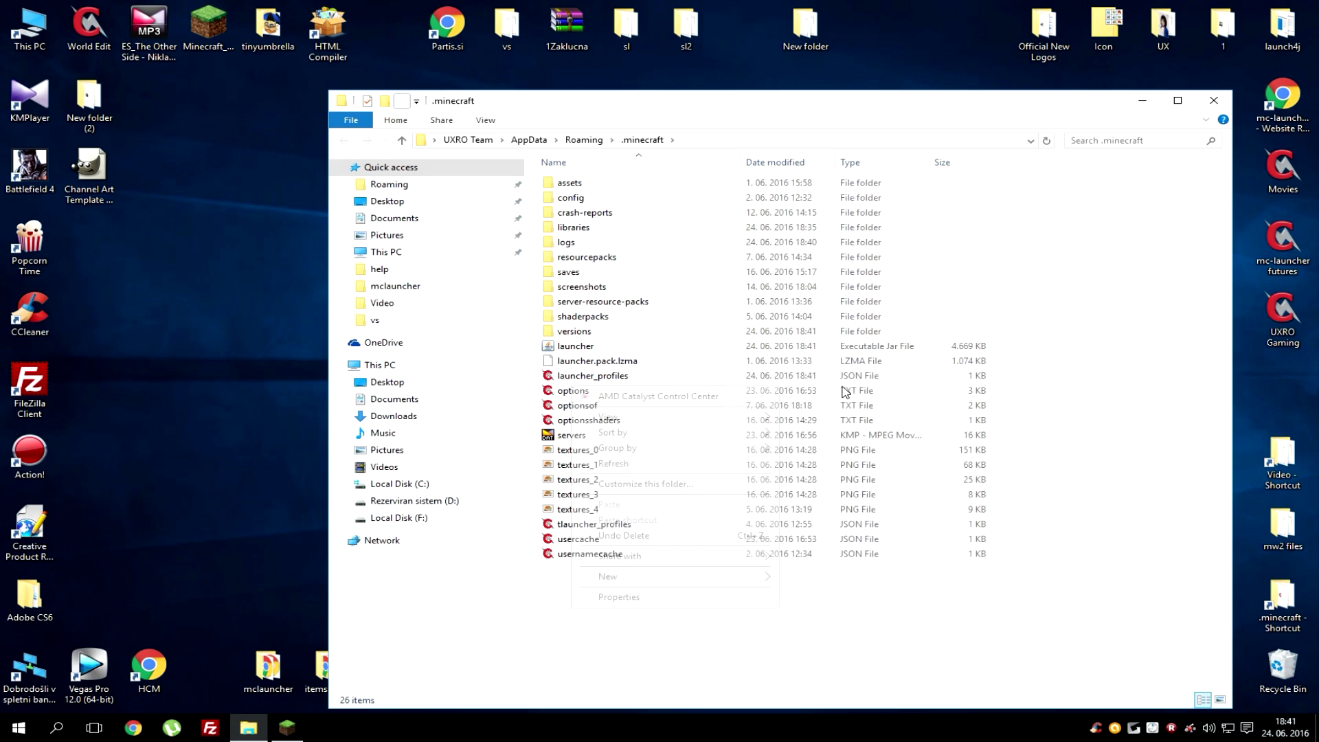
type("mods")
key("Return")
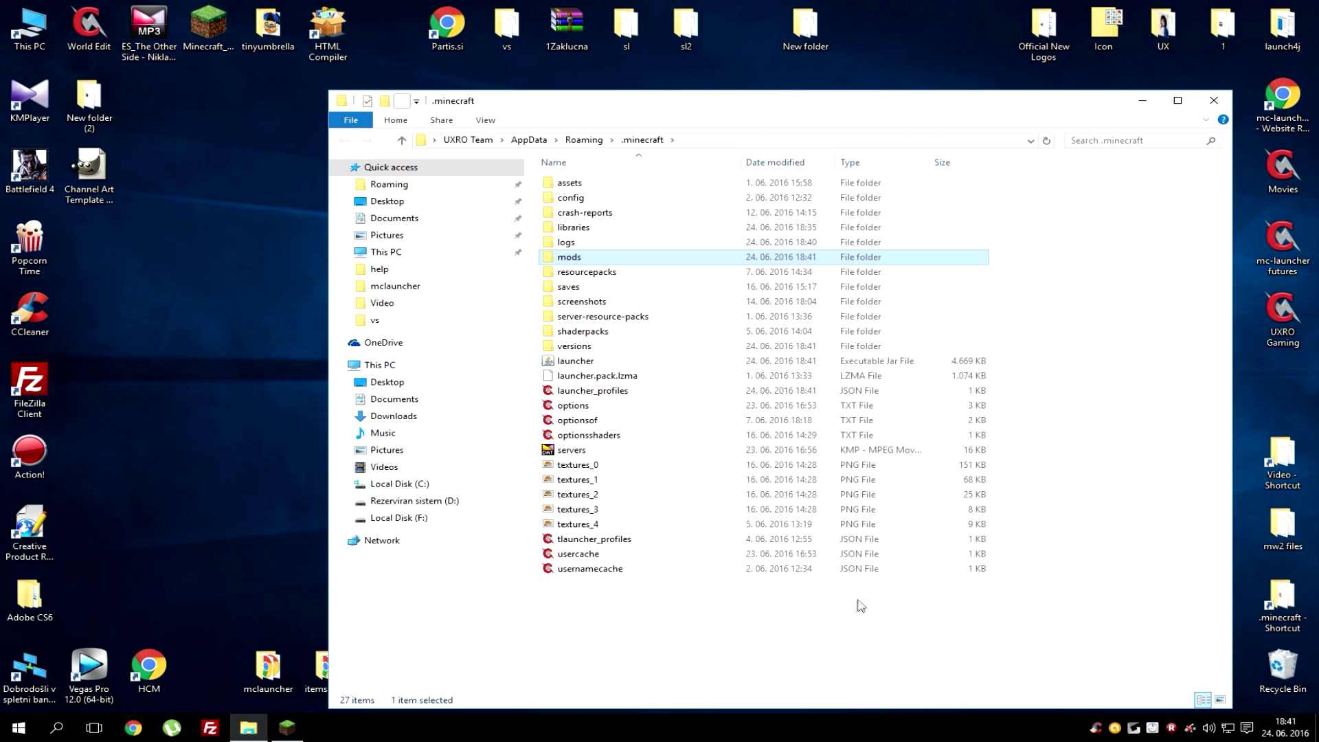
double_click(569, 257)
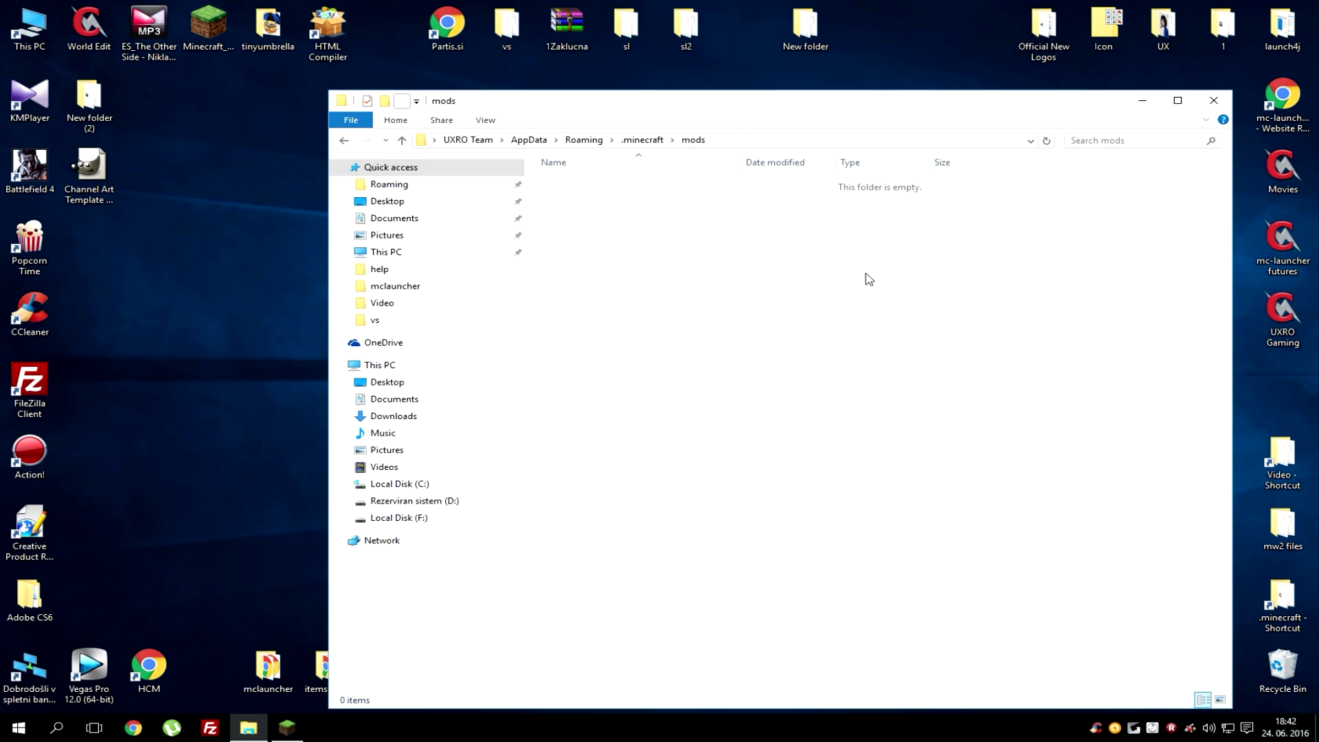
left_click(1214, 100)
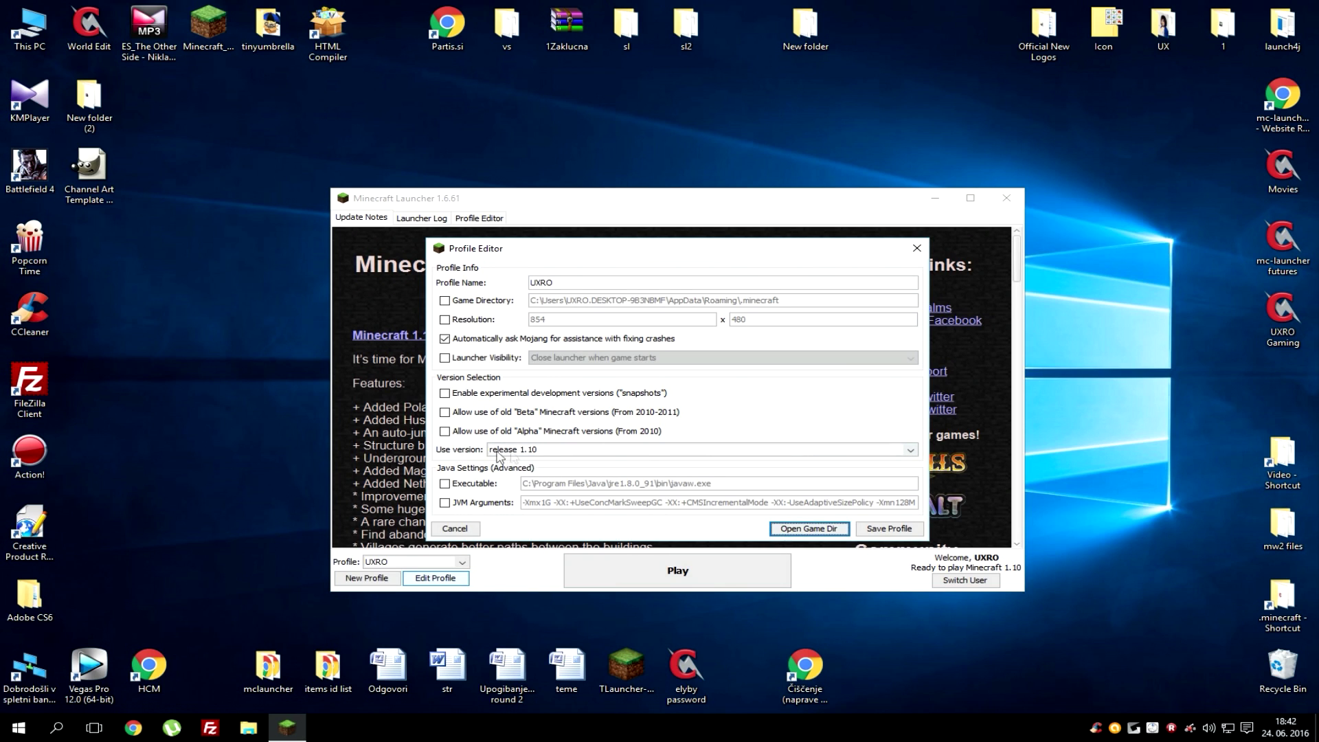
Step: Set the profile's version to release 1.10-forge1.10-12.18.0.1986-1.10.0 and save the profile
left_click(579, 450)
scroll(604, 480, "down", 10)
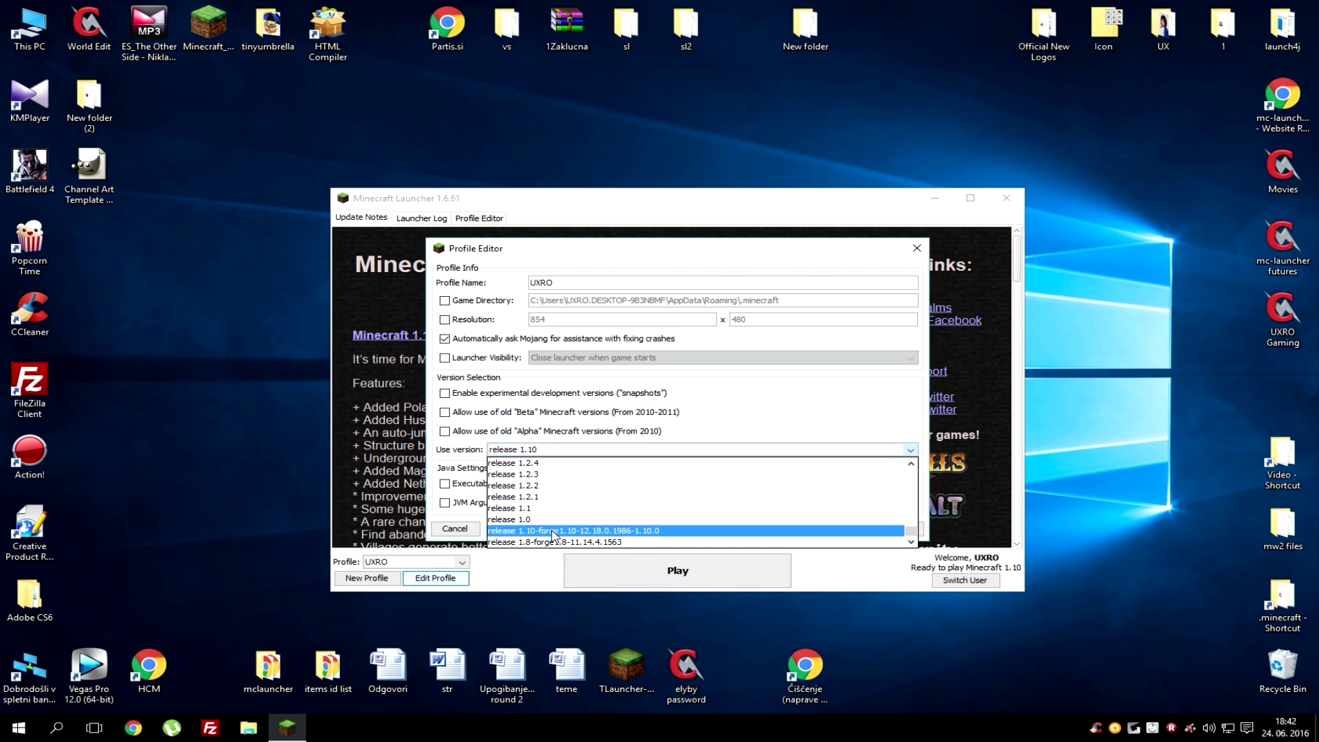
left_click(553, 531)
left_click(883, 530)
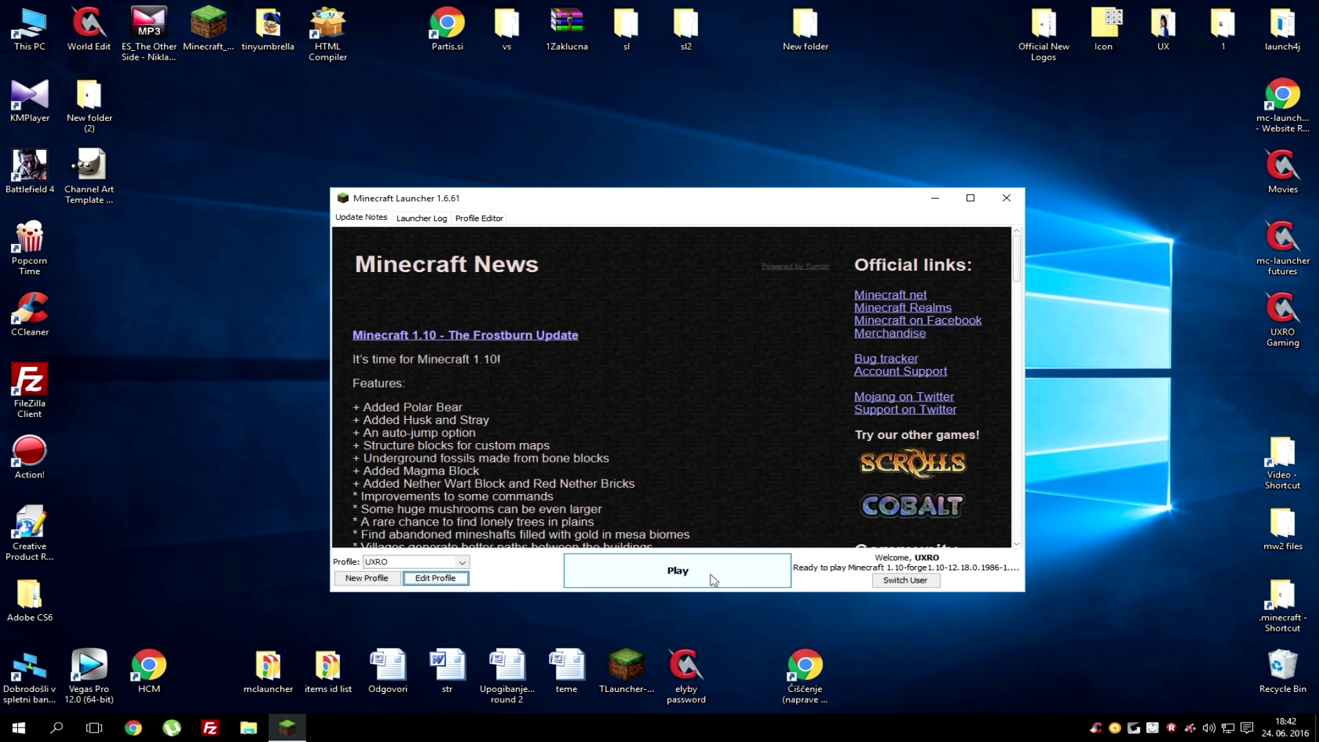
Step: Launch the Forge version of Minecraft maximized, check its mod list, and quit the game
left_click(711, 575)
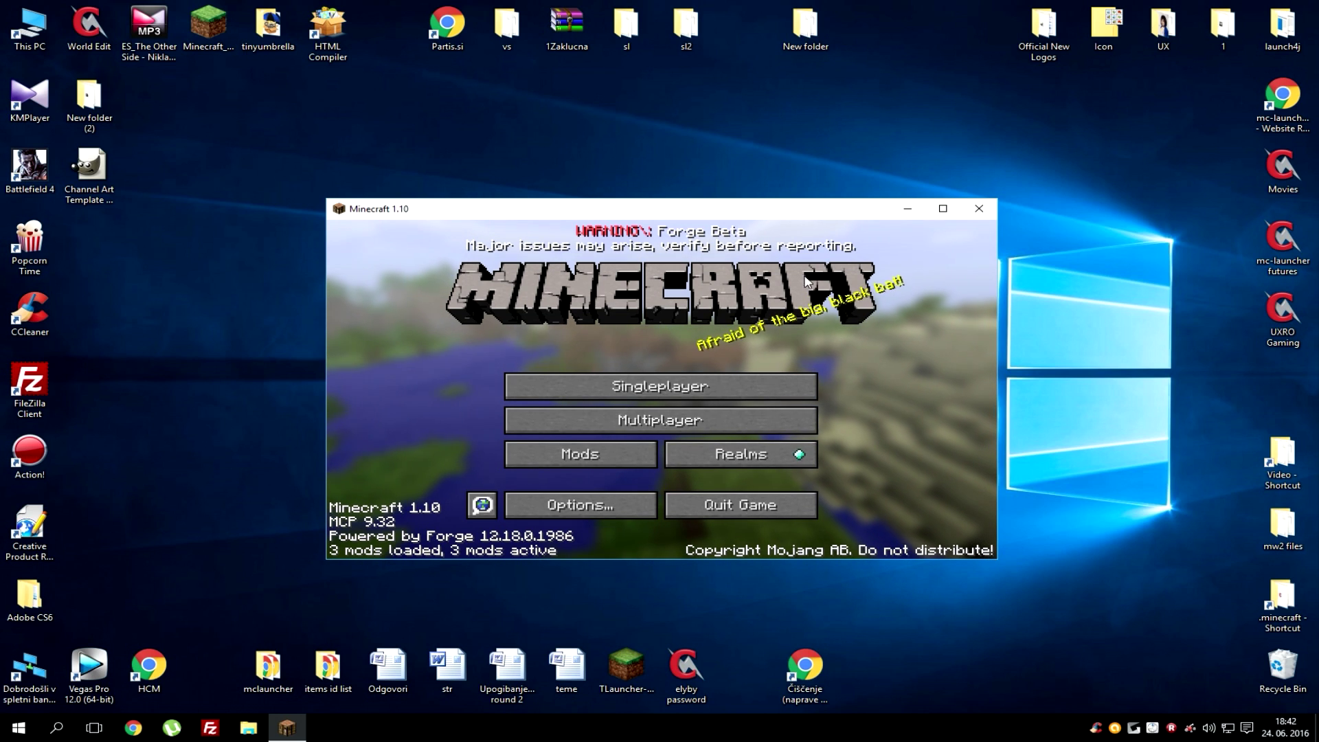
double_click(739, 209)
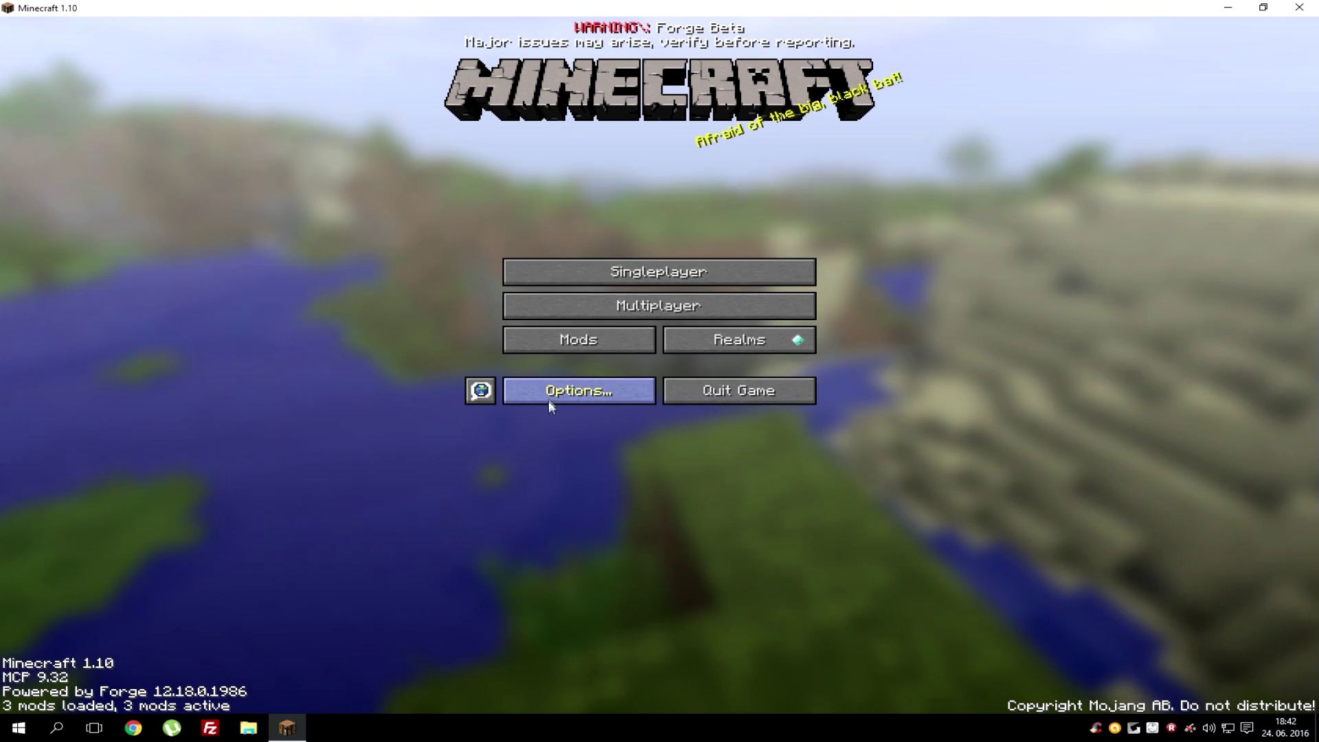
left_click(617, 347)
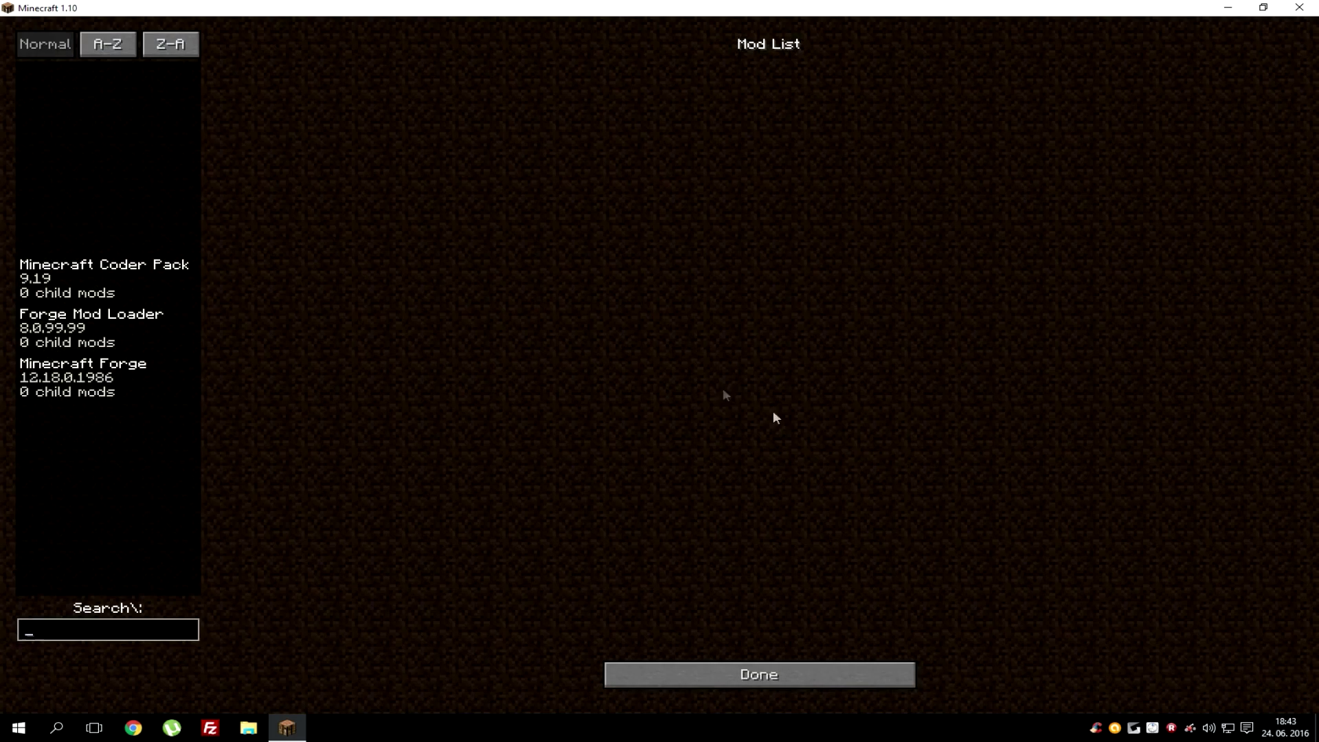
left_click(734, 673)
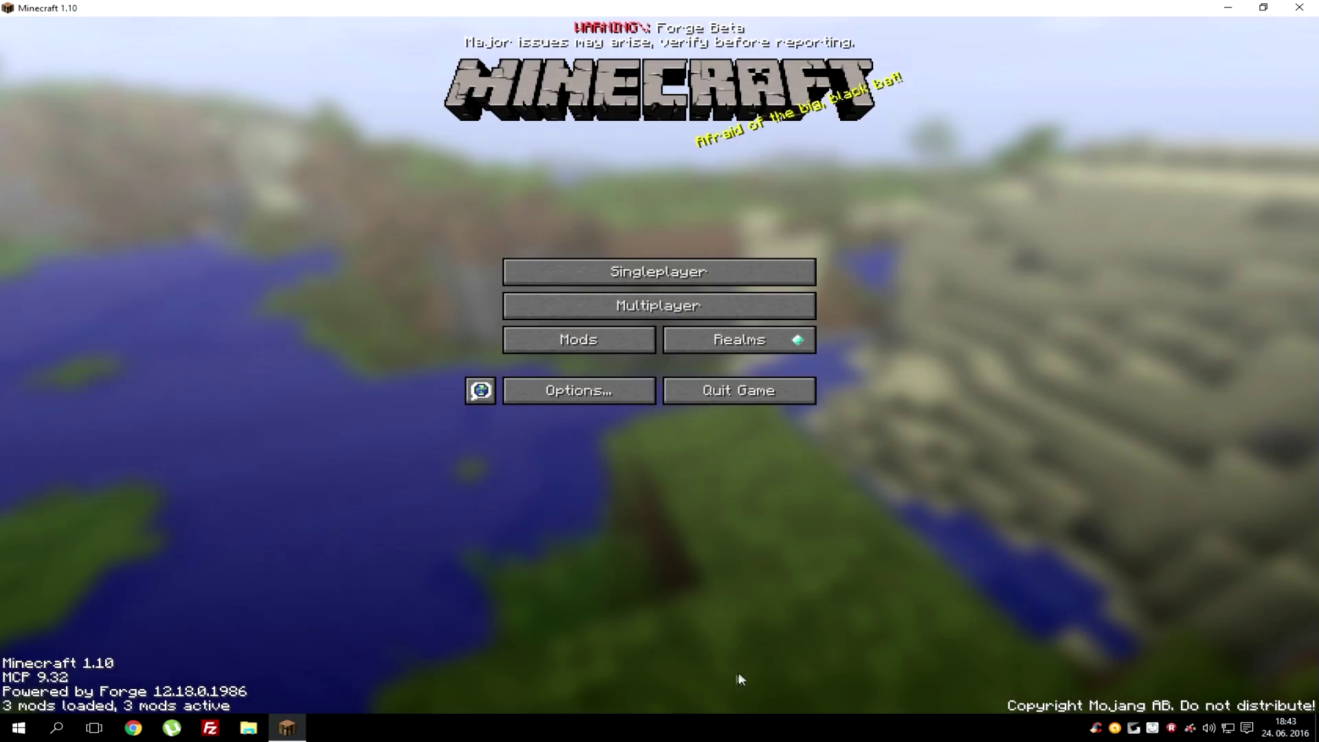
left_click(738, 392)
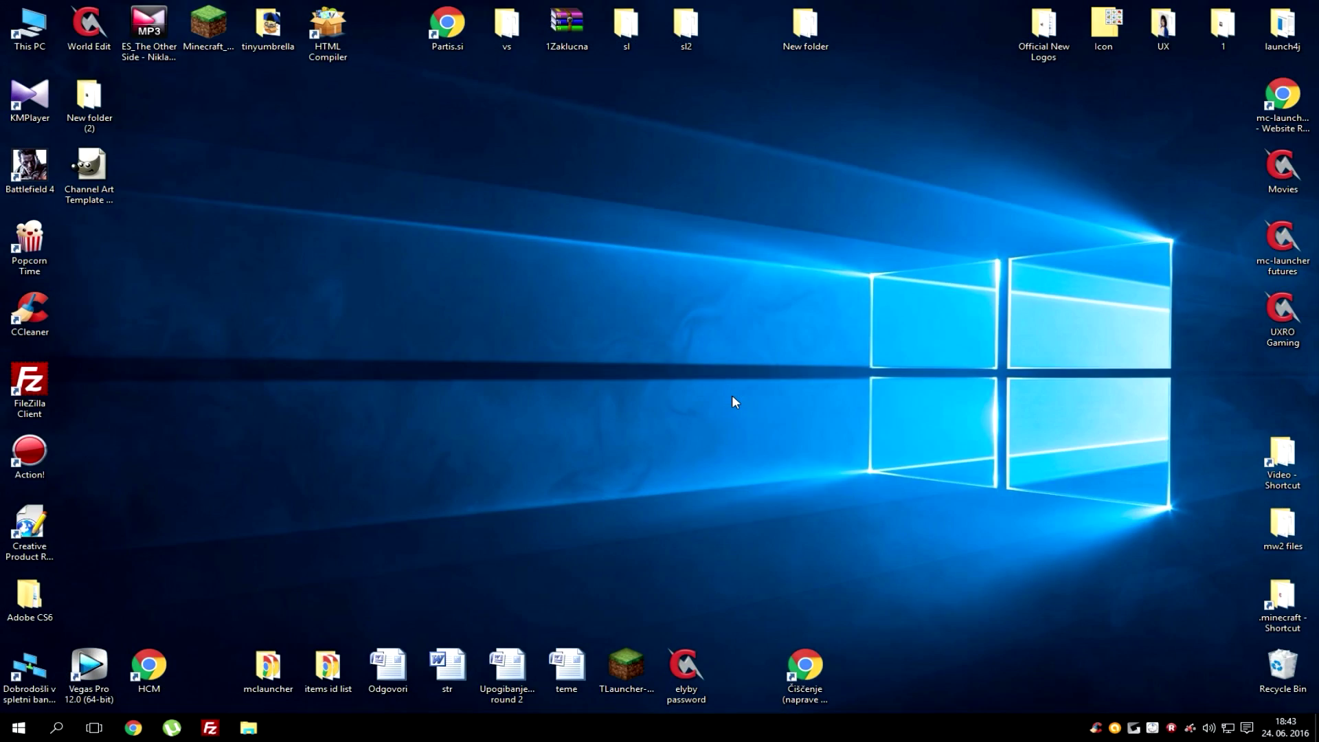